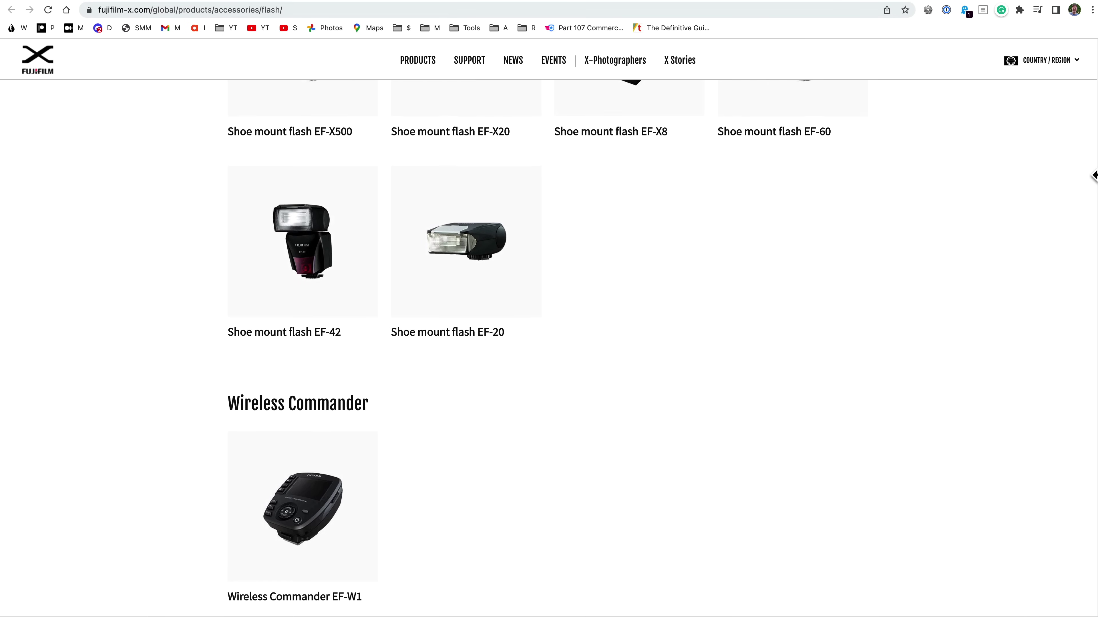
- Go to the Flash Setting page and open Flash Function Setting for the shoe-mount flash
scroll(1095, 311, "up", 5)
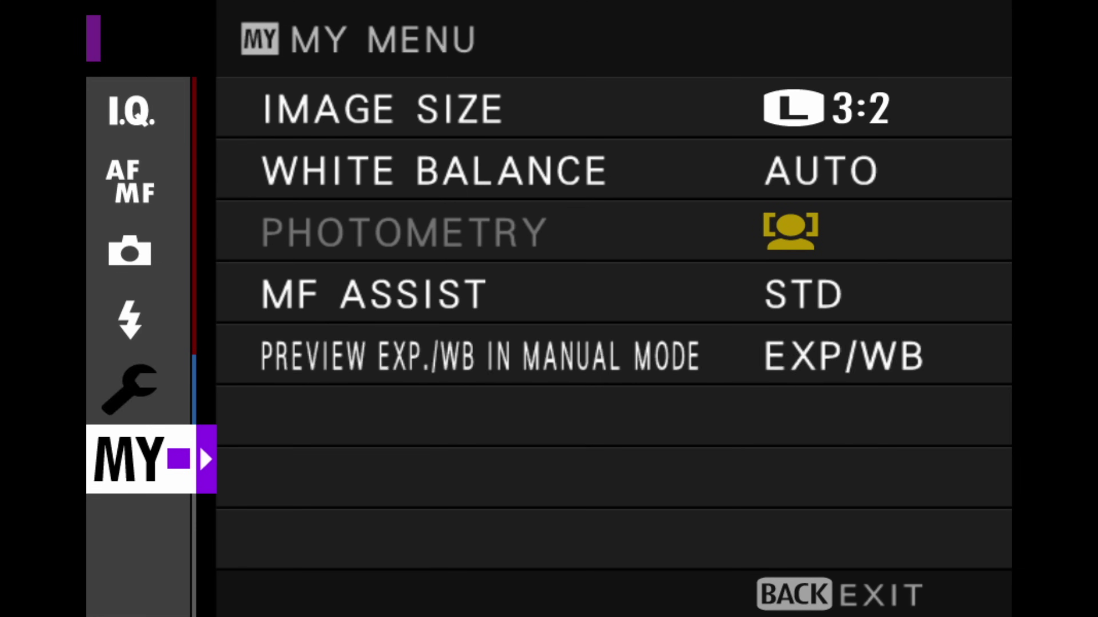
left_click(130, 320)
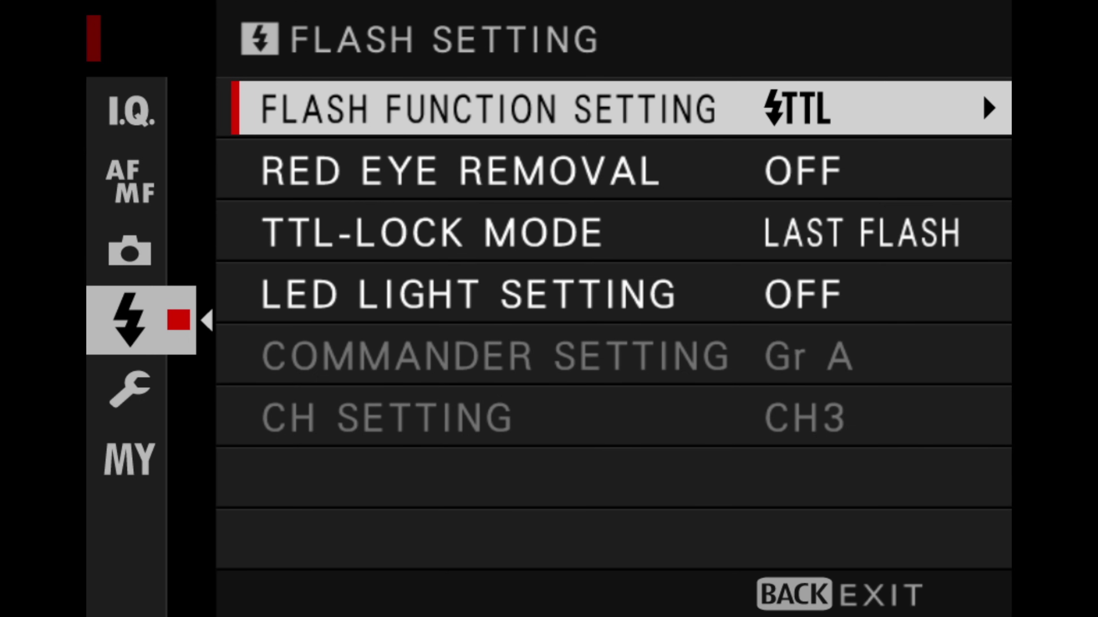
key("Return")
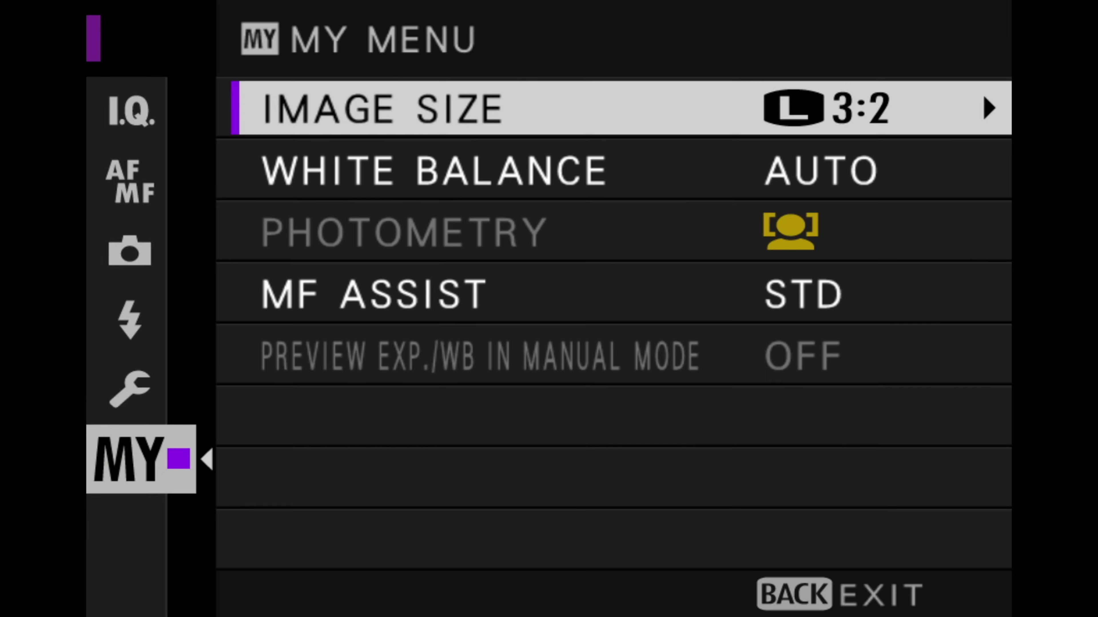
- Leave My Menu, reopen Flash Function Setting and choose SLOW SYNC. as the TTL mode
key("Left")
key("Up")
key("Up")
key("Right")
key("Return")
key("Down")
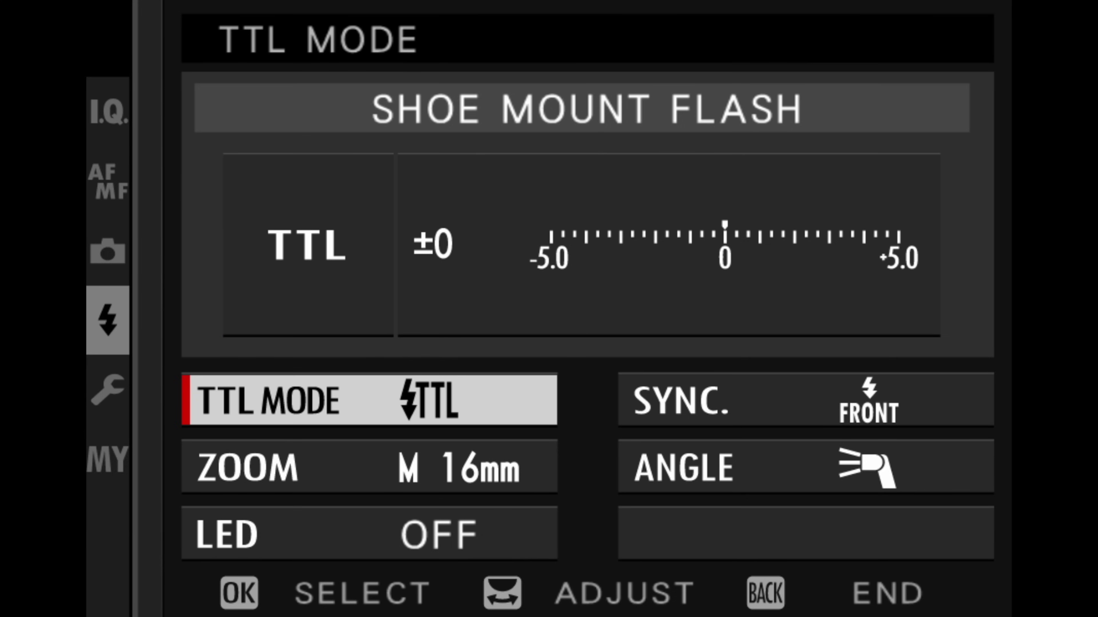
key("Return")
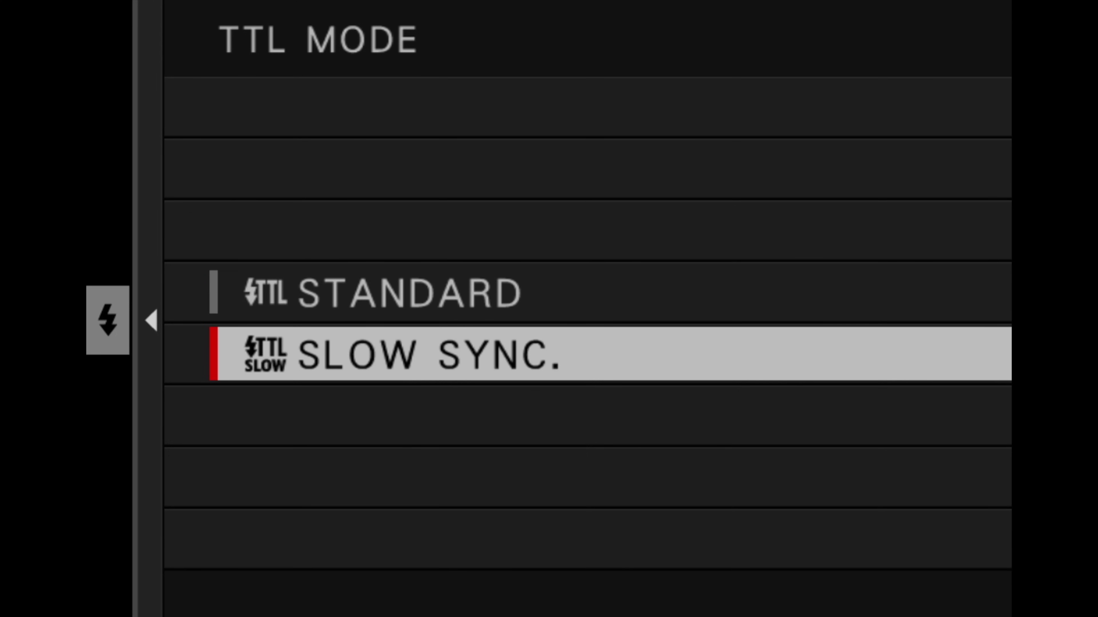
key("Return")
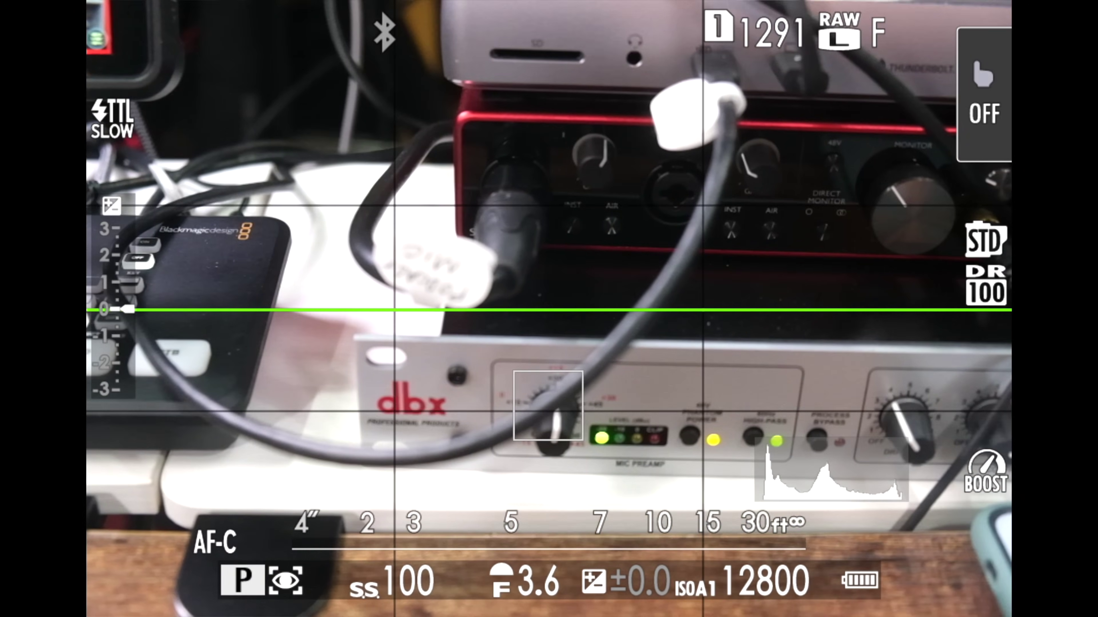
- From the main menu, reopen Flash Function Setting and list the TTL MODE choices toward Flash Auto TTL
key("Return")
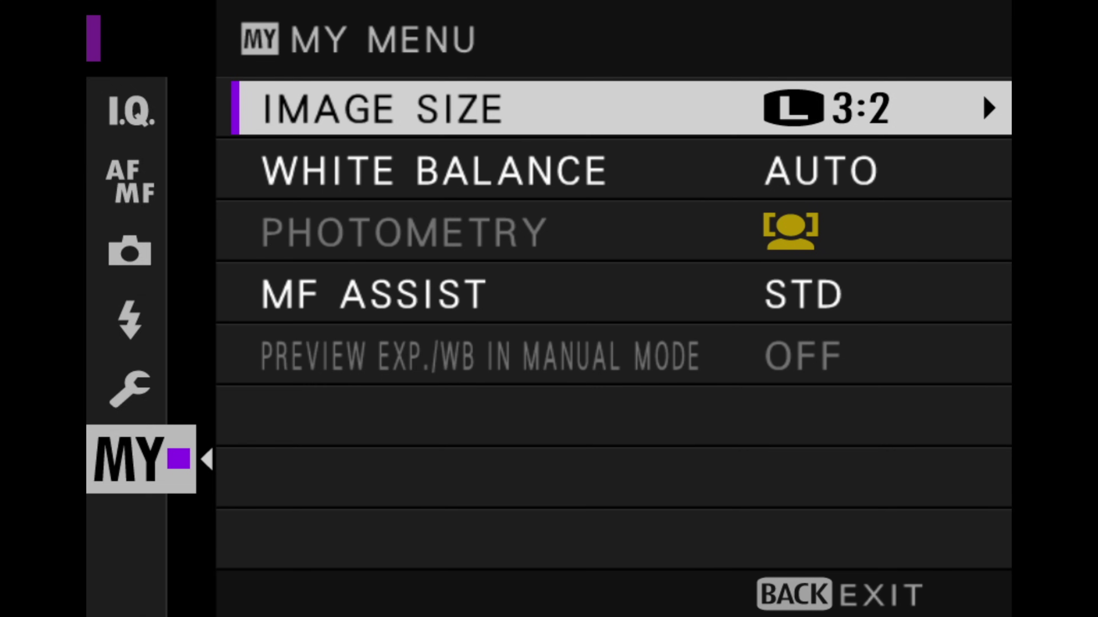
key("Left")
key("Up")
key("Up")
key("Right")
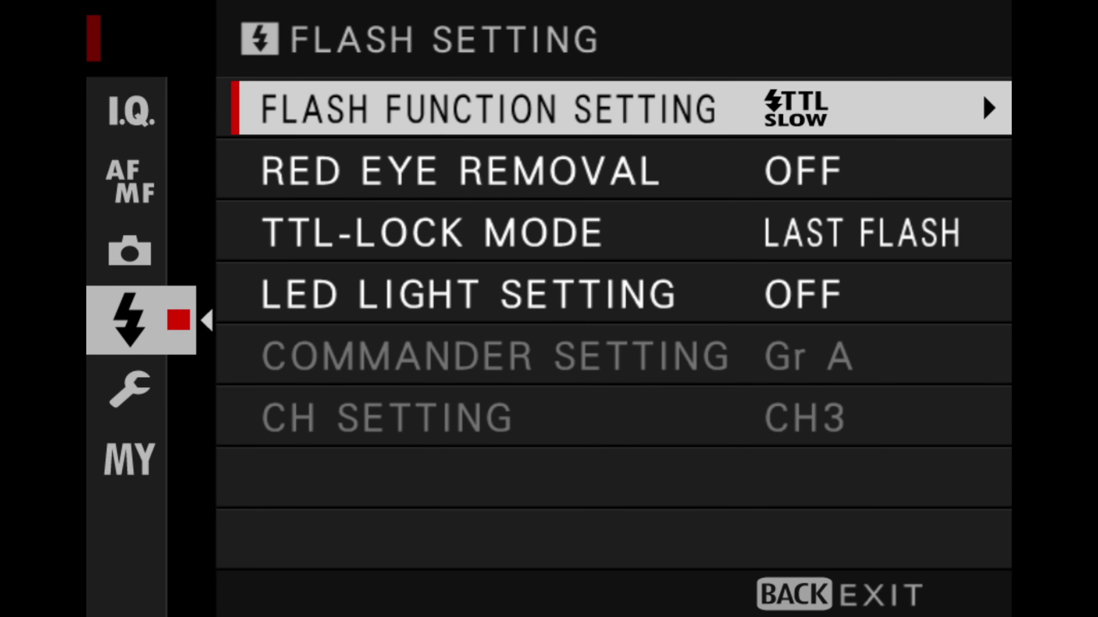
key("Return")
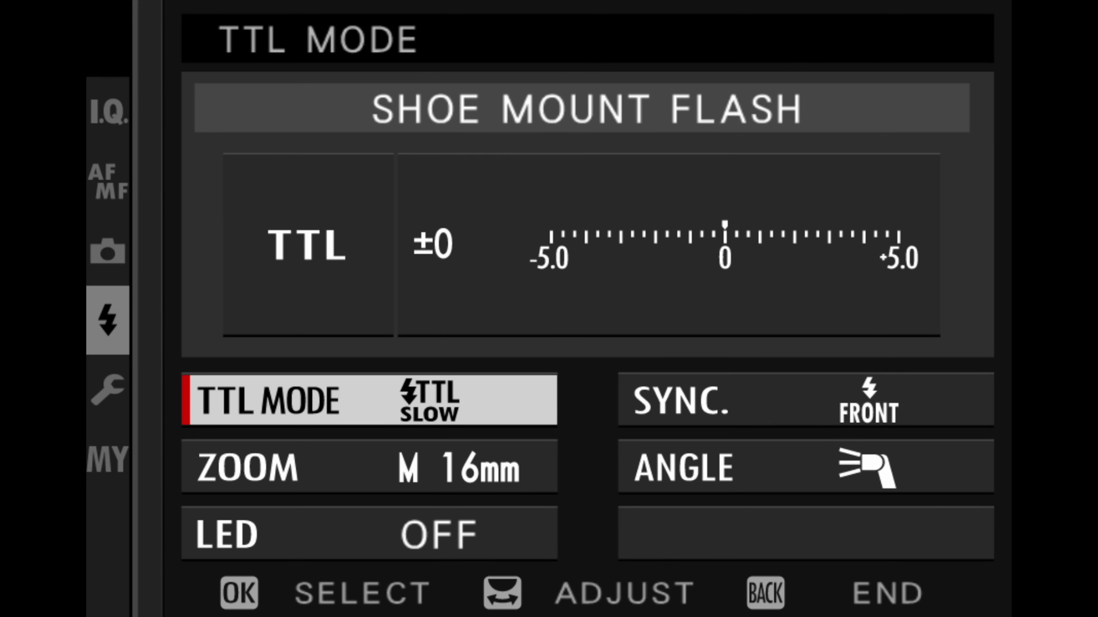
key("Return")
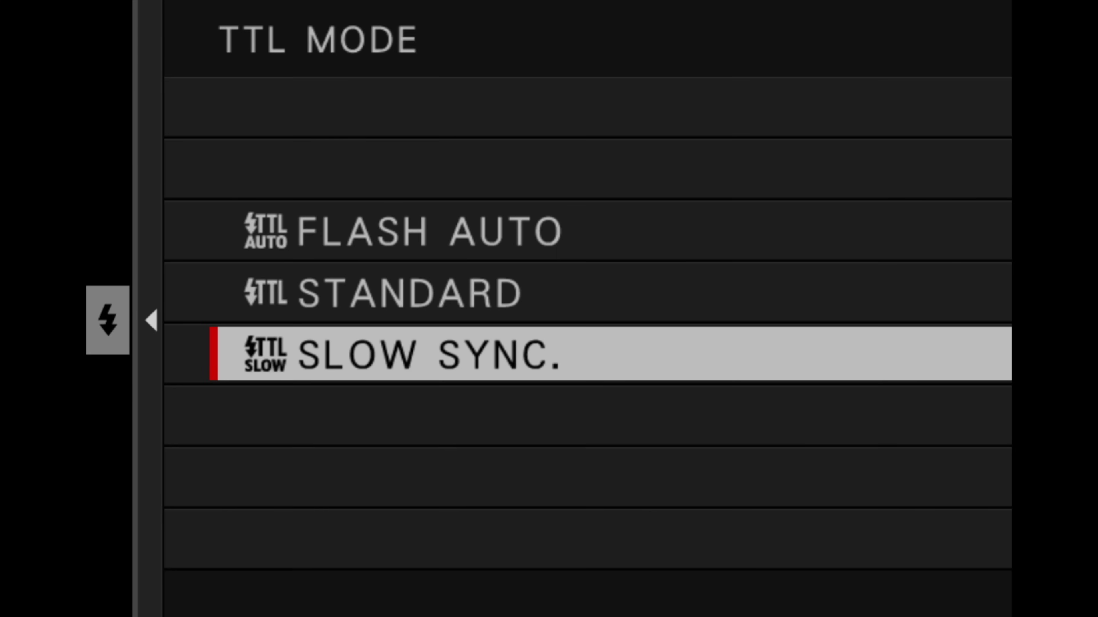
key("Up")
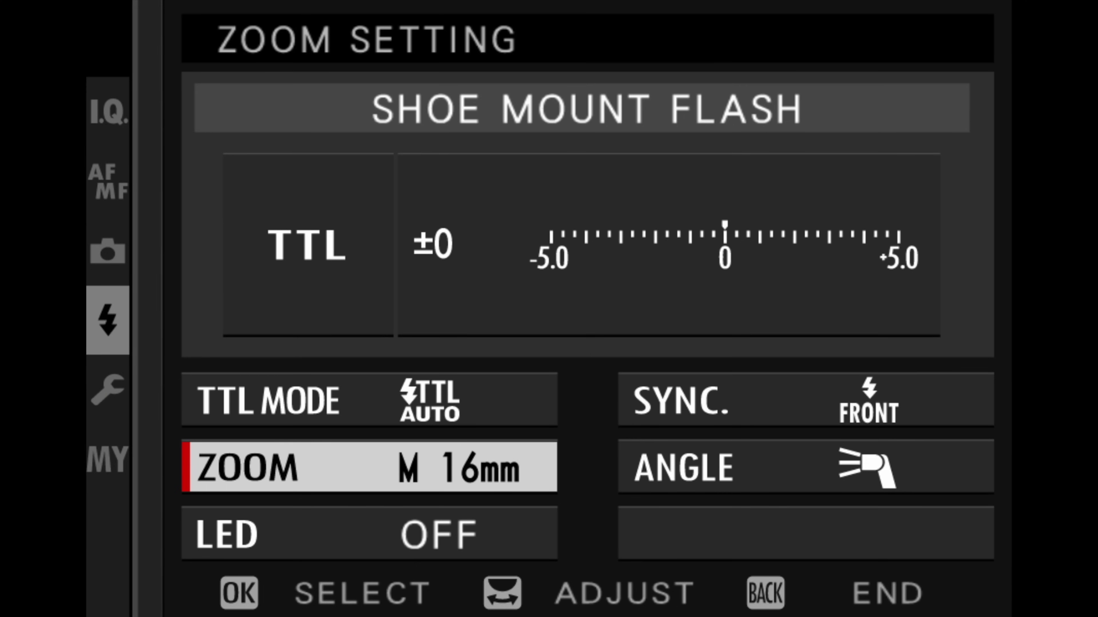
- Browse the manual zoom focal lengths, then set the flash zoom to AUTO
key("Return")
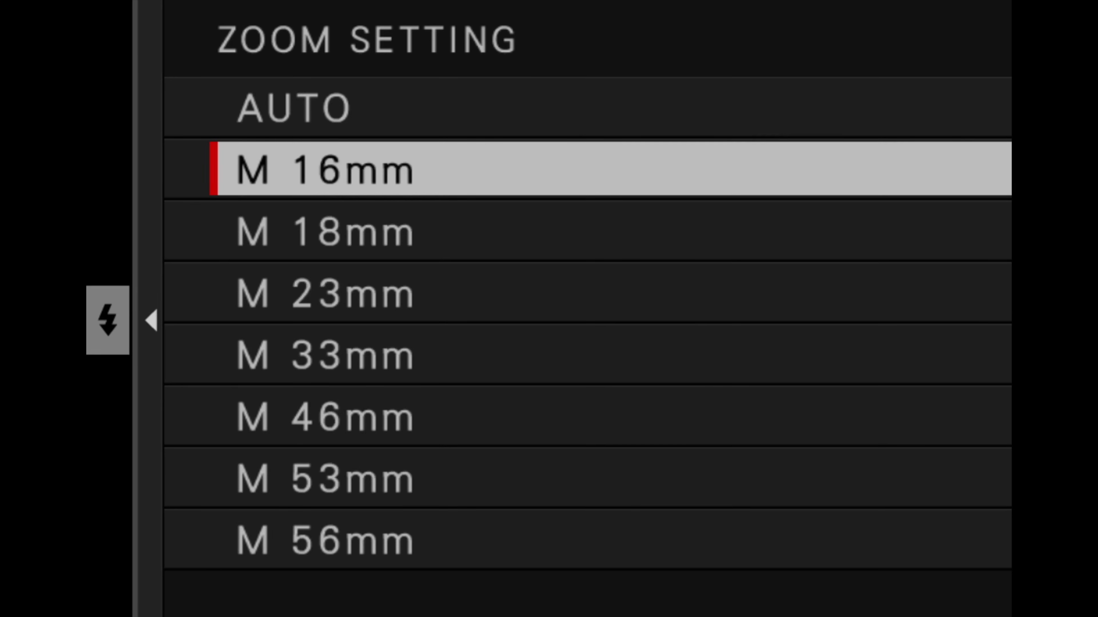
key("Down")
key("Down")
key("Down")
key("Down")
key("Up")
key("Up")
key("Up")
key("Up")
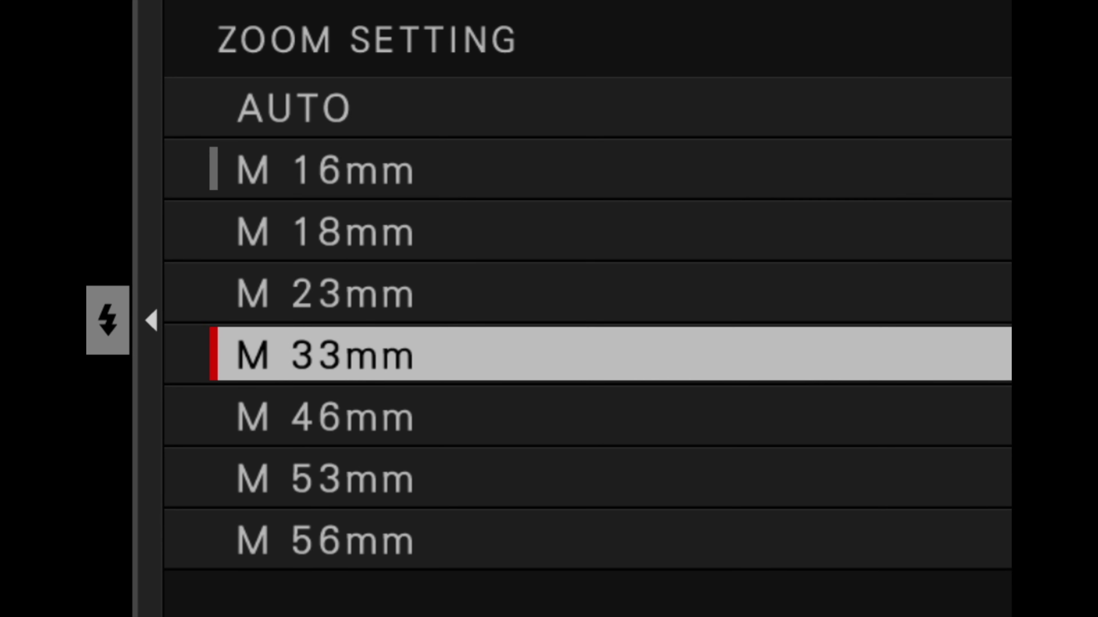
key("Up")
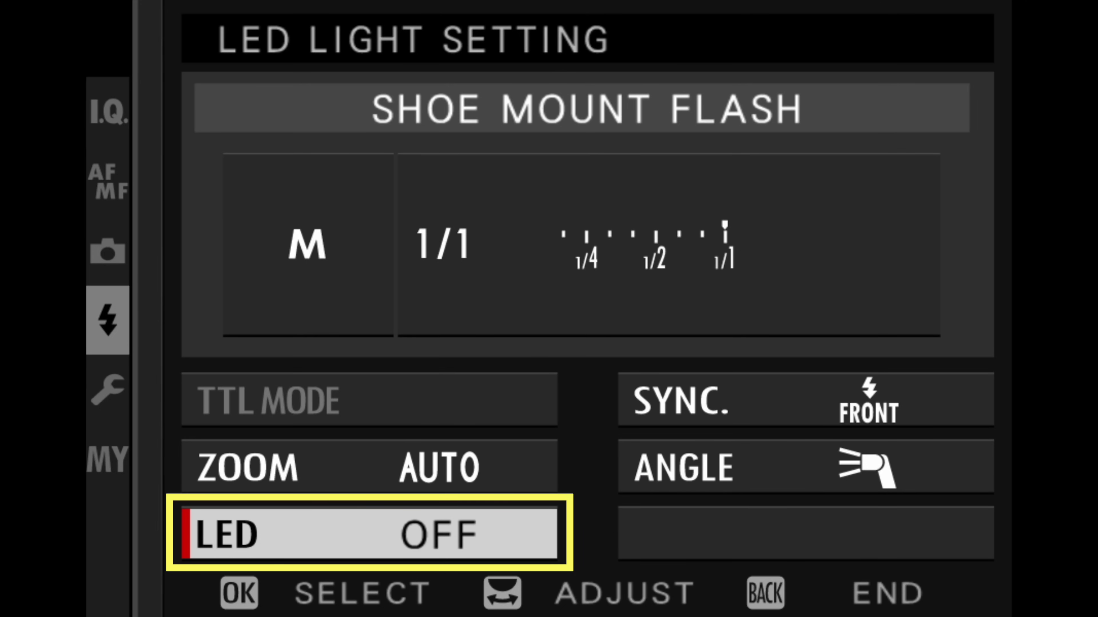
- Set the flash LED light to AF ASSIST, then reopen the LED list at OFF
key("Return")
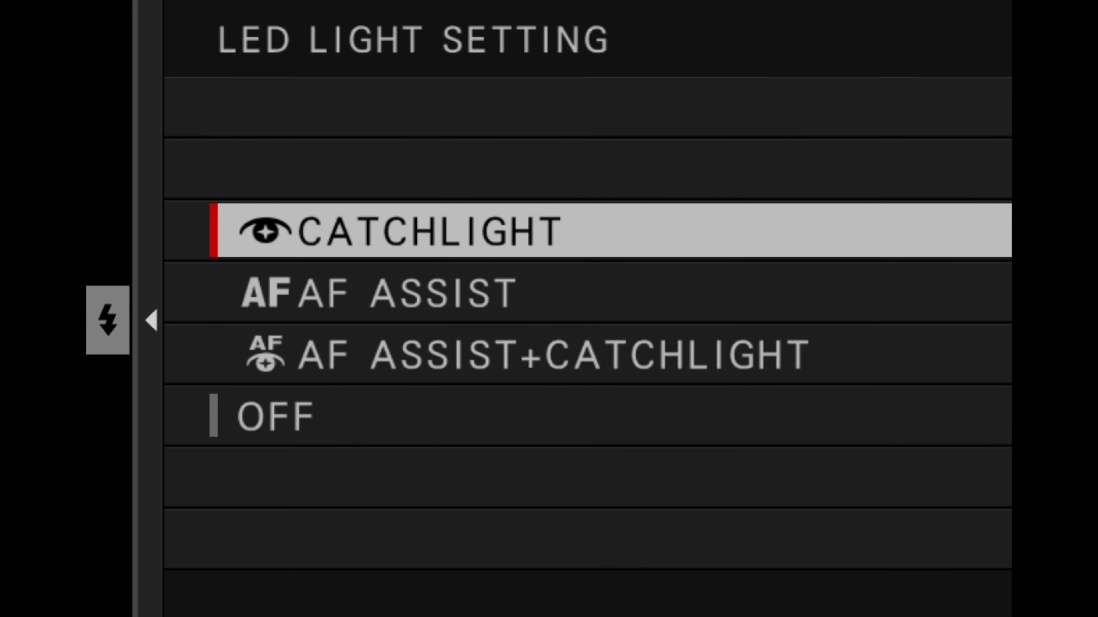
key("Escape")
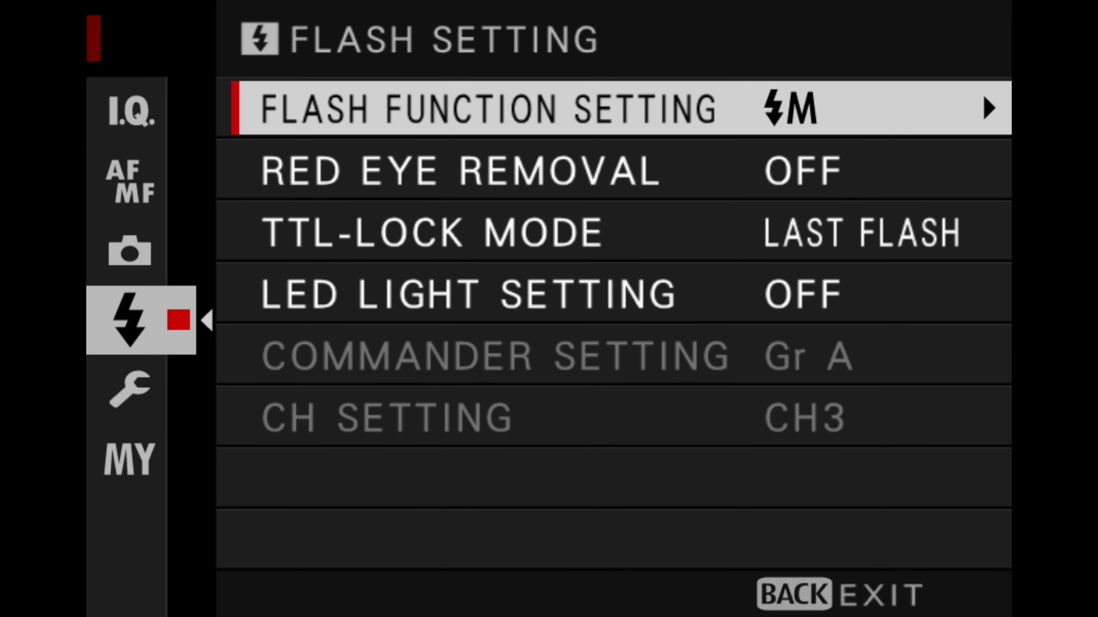
key("Down")
key("Down")
key("Down")
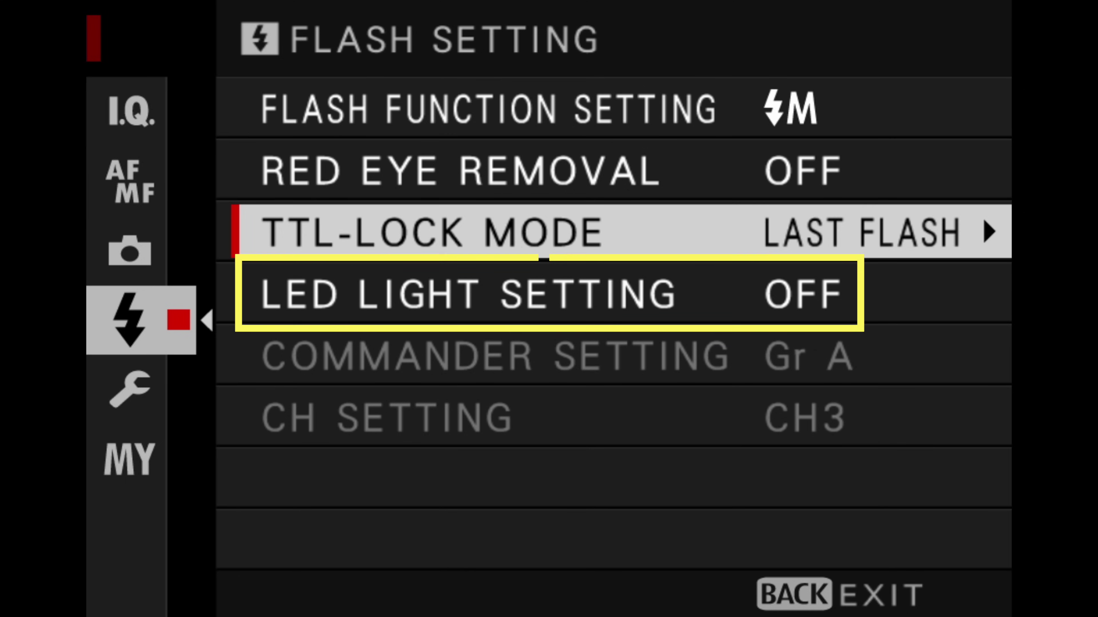
key("Return")
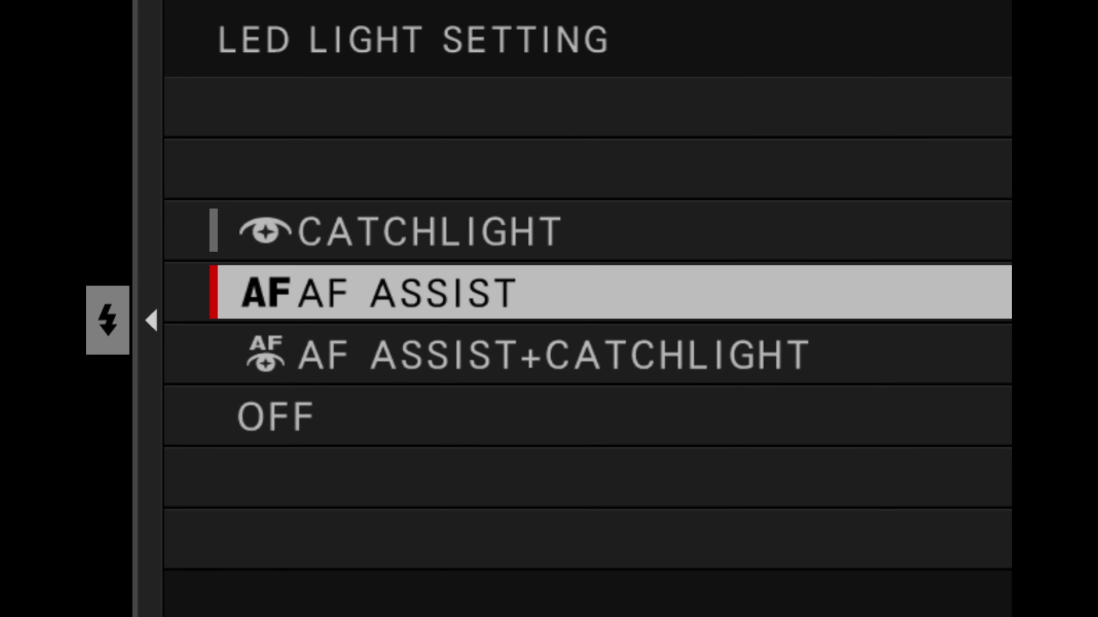
key("Return")
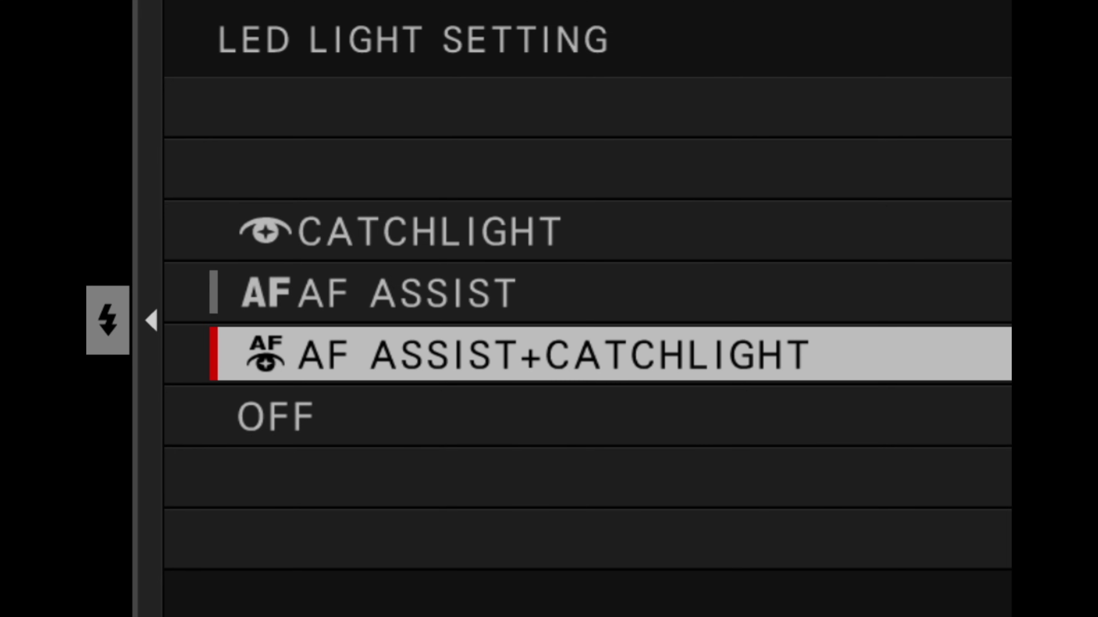
left_click(276, 415)
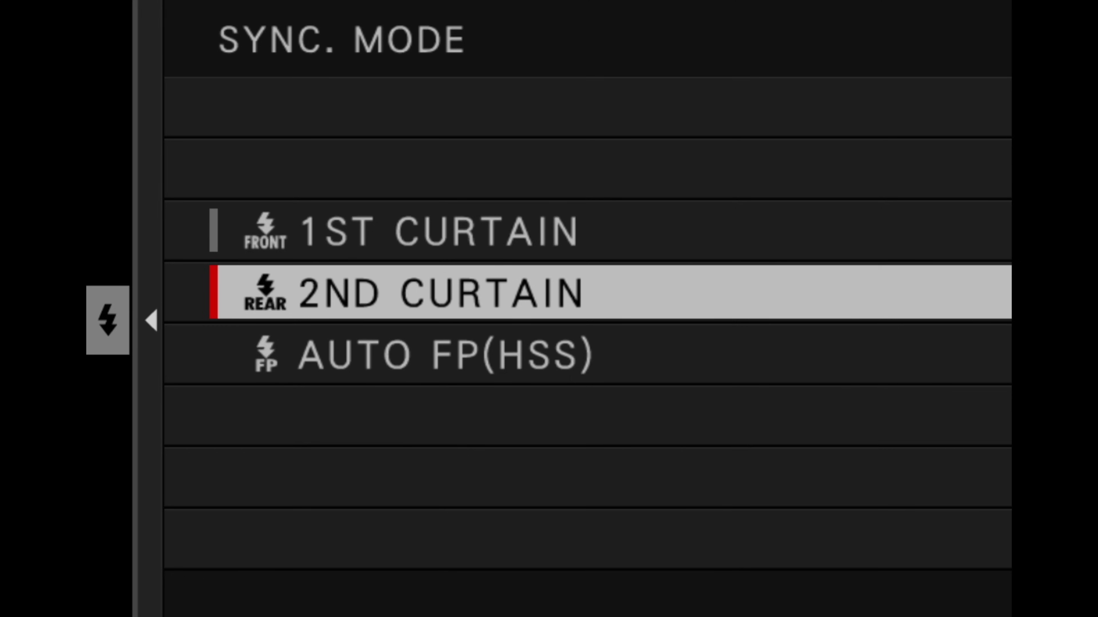
- Highlight the 1ST CURTAIN option in the SYNC. MODE list
key("Up")
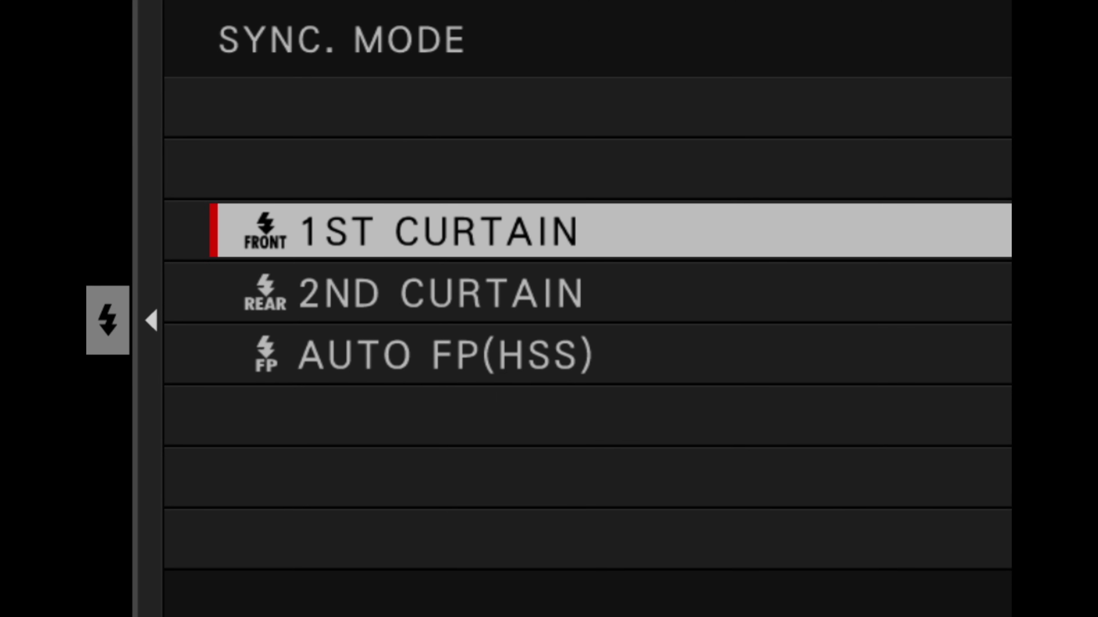
- Highlight AUTO FP(HSS), then pick EVEN COVERAGE PRIORITY for flash distribution
key("Up")
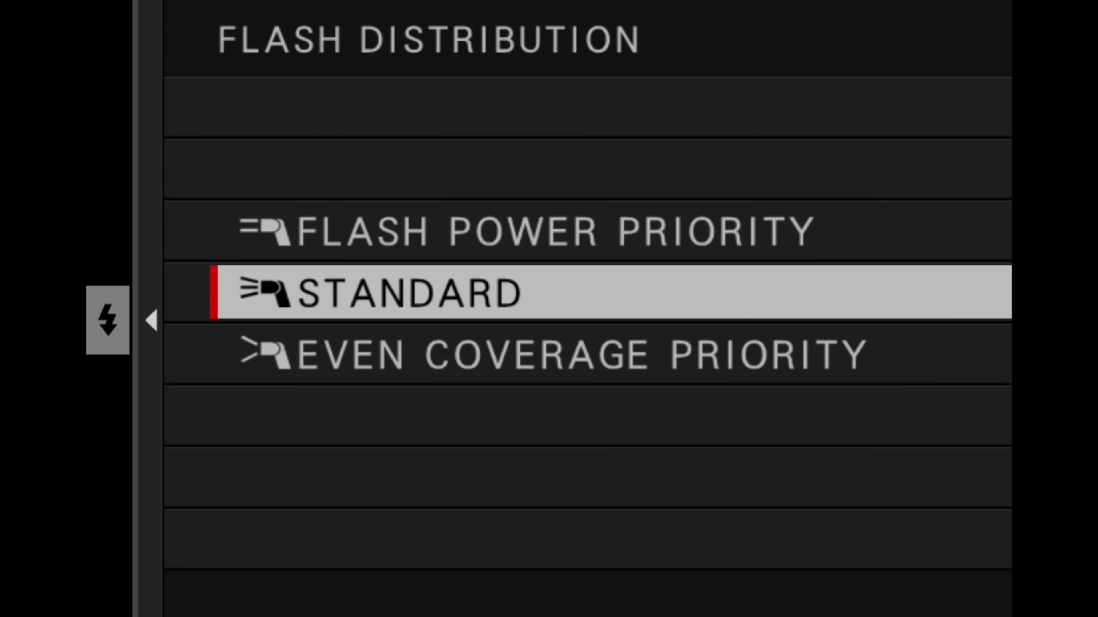
key("Down")
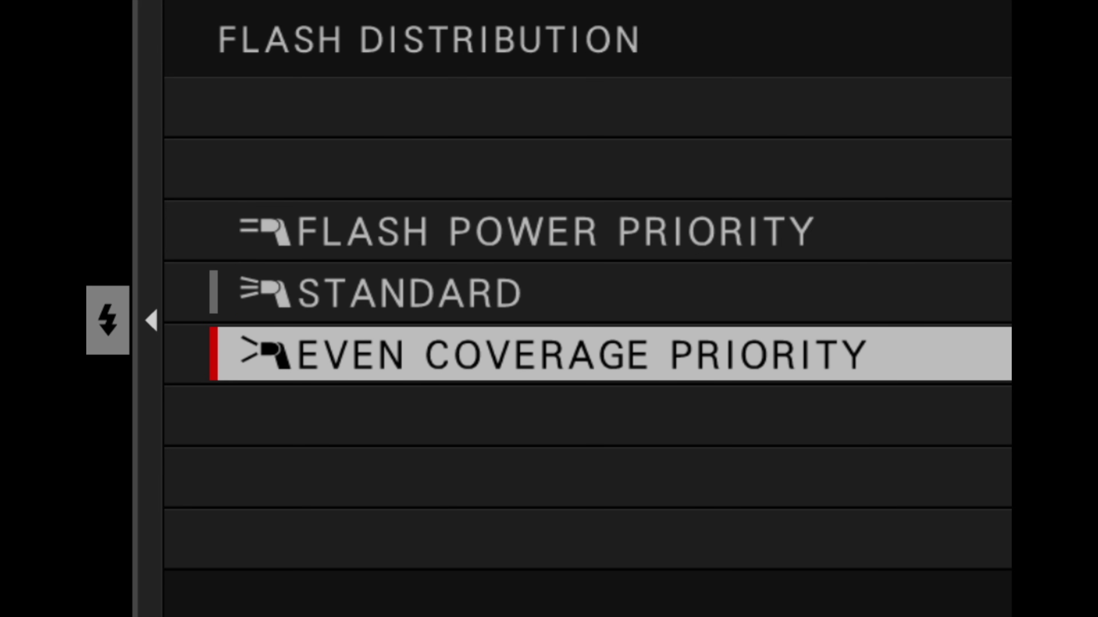